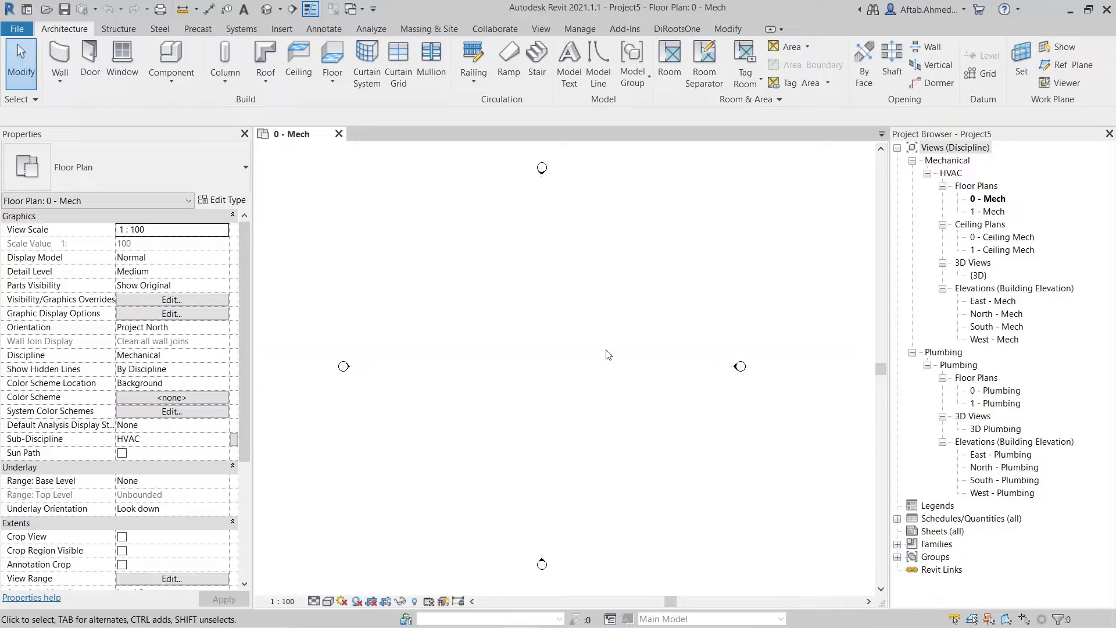
pyautogui.click(608, 355)
pyautogui.click(608, 354)
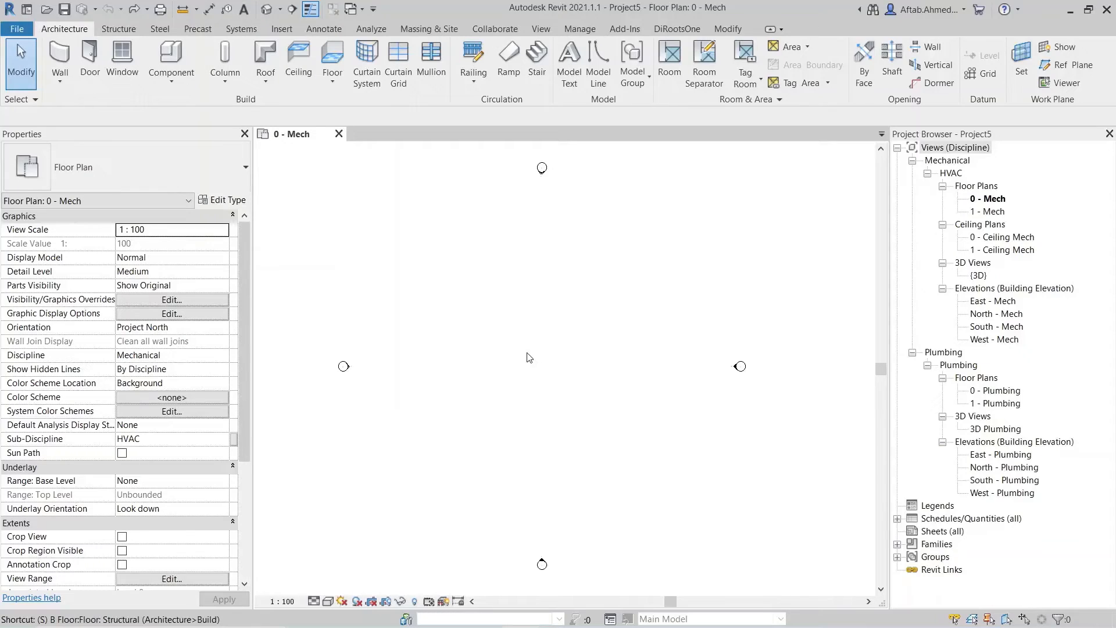
pyautogui.press('s')
pyautogui.press('b')
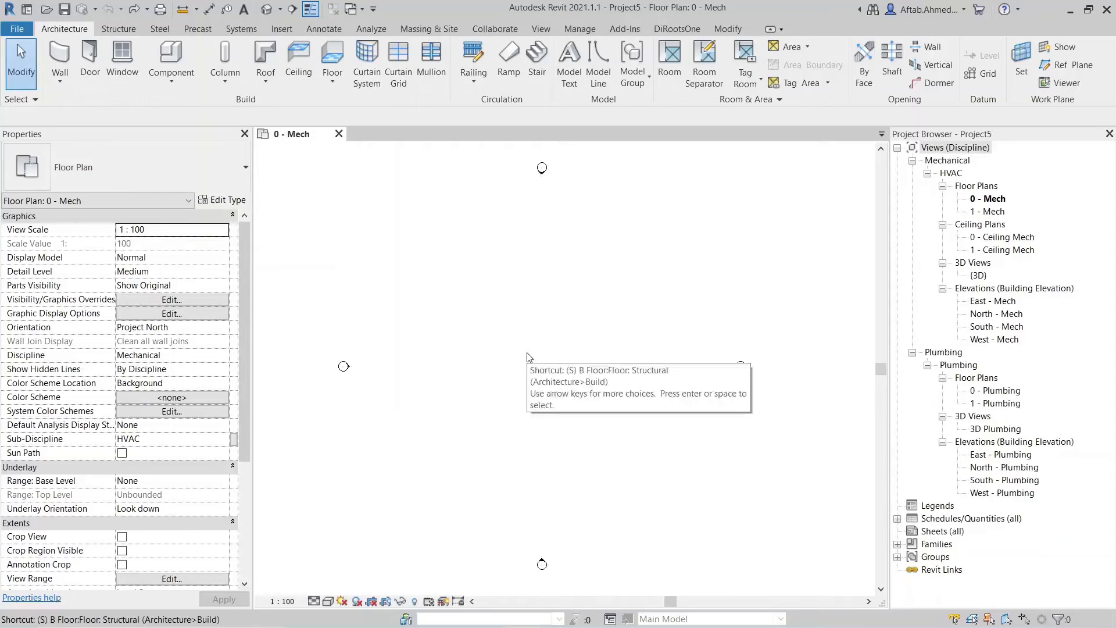
pyautogui.click(528, 357)
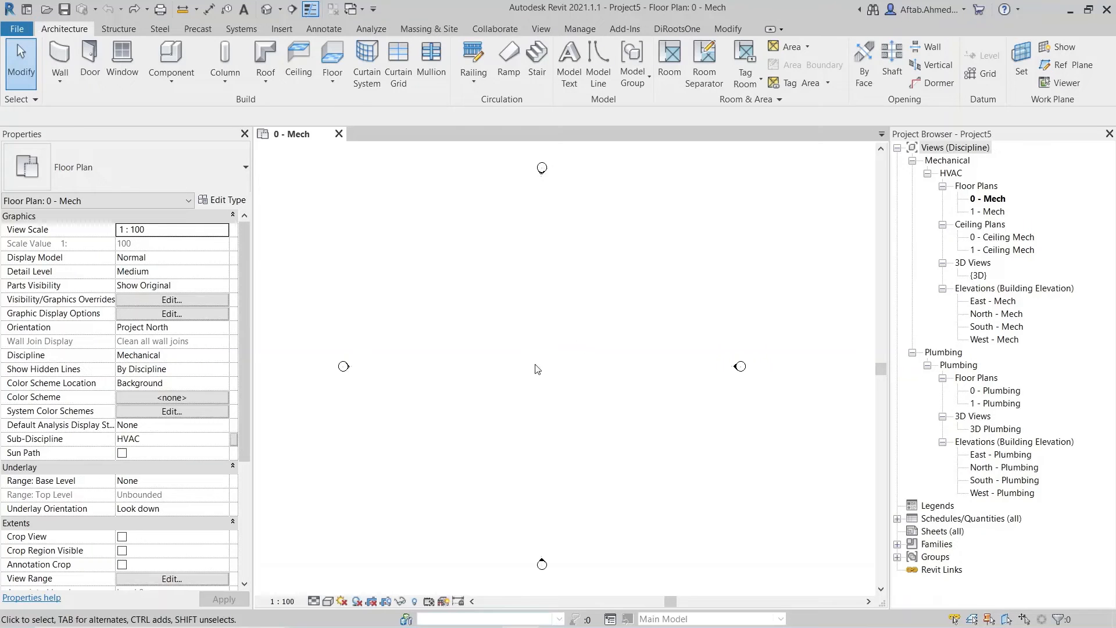
pyautogui.click(535, 364)
# Step: Draw a Z-shaped run of three 54 mm pipes in the 0 - Mech plan and set the plan's detail level to Fine
pyautogui.click(243, 31)
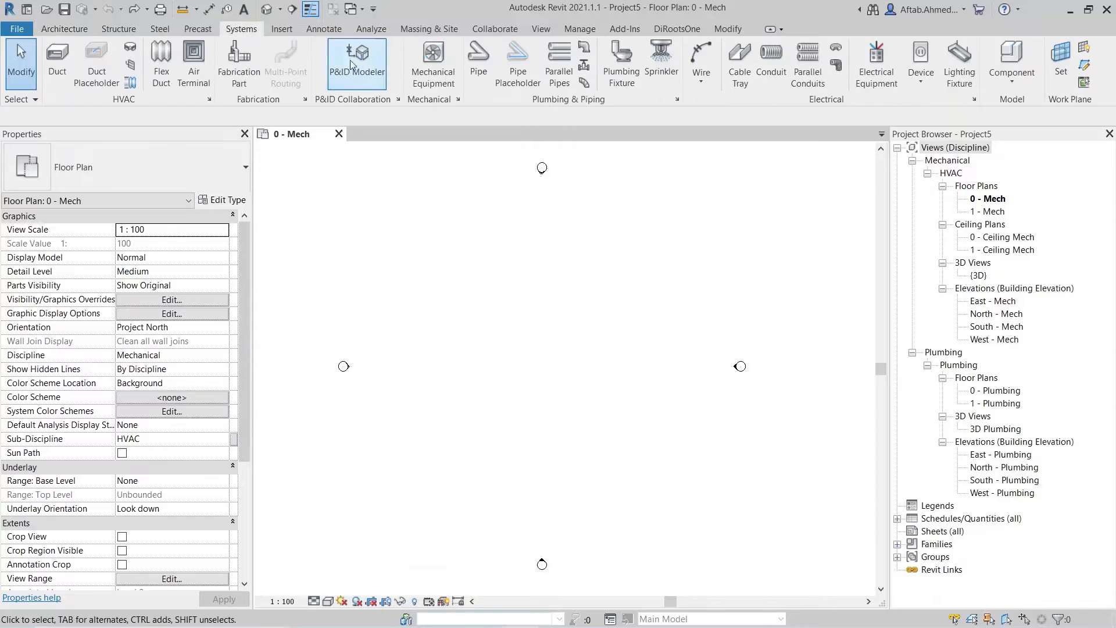
pyautogui.click(478, 64)
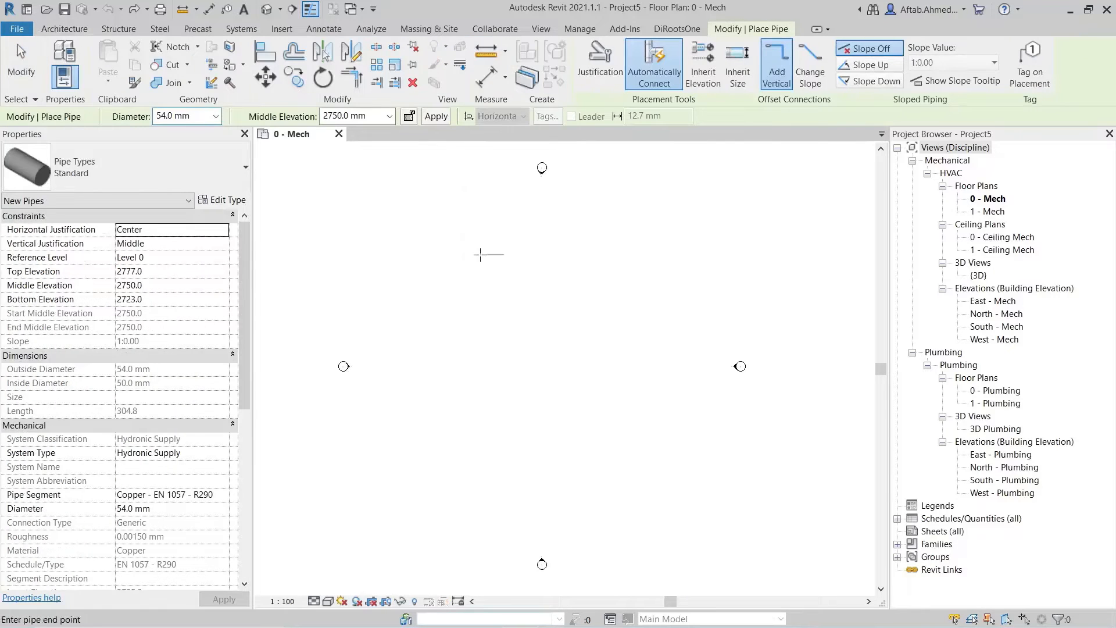
pyautogui.click(480, 254)
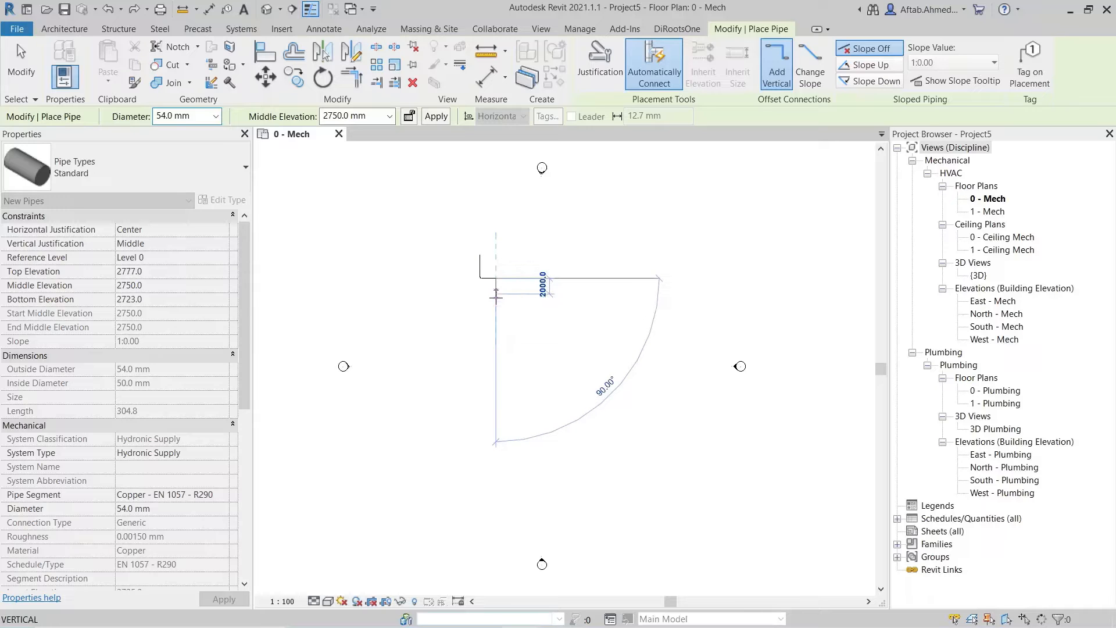
pyautogui.press('Escape')
pyautogui.press('Escape')
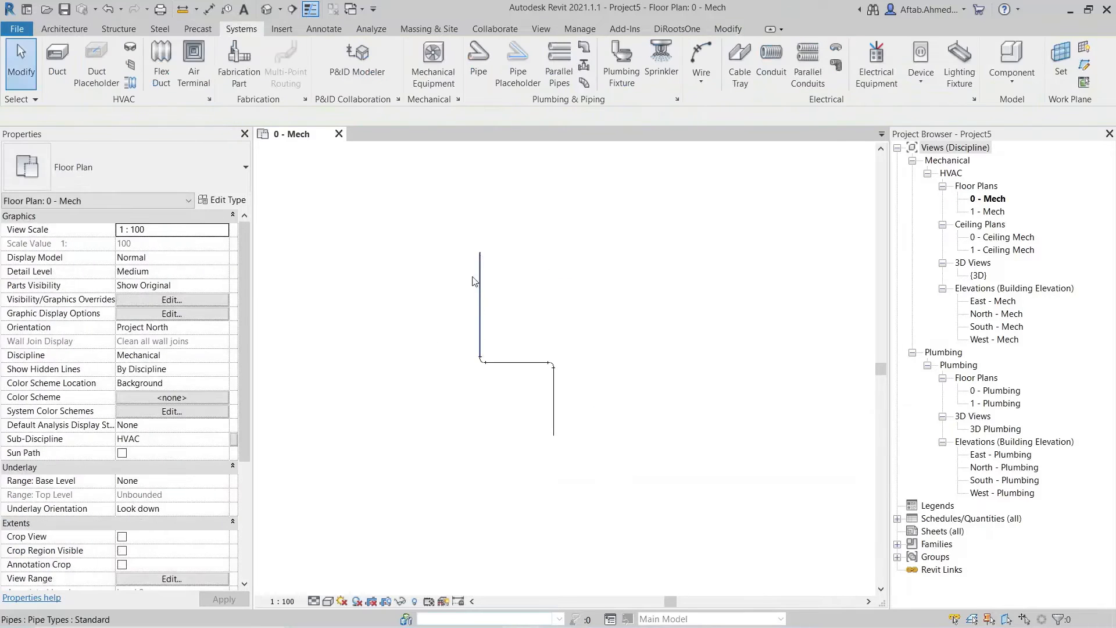
pyautogui.click(314, 601)
pyautogui.click(333, 586)
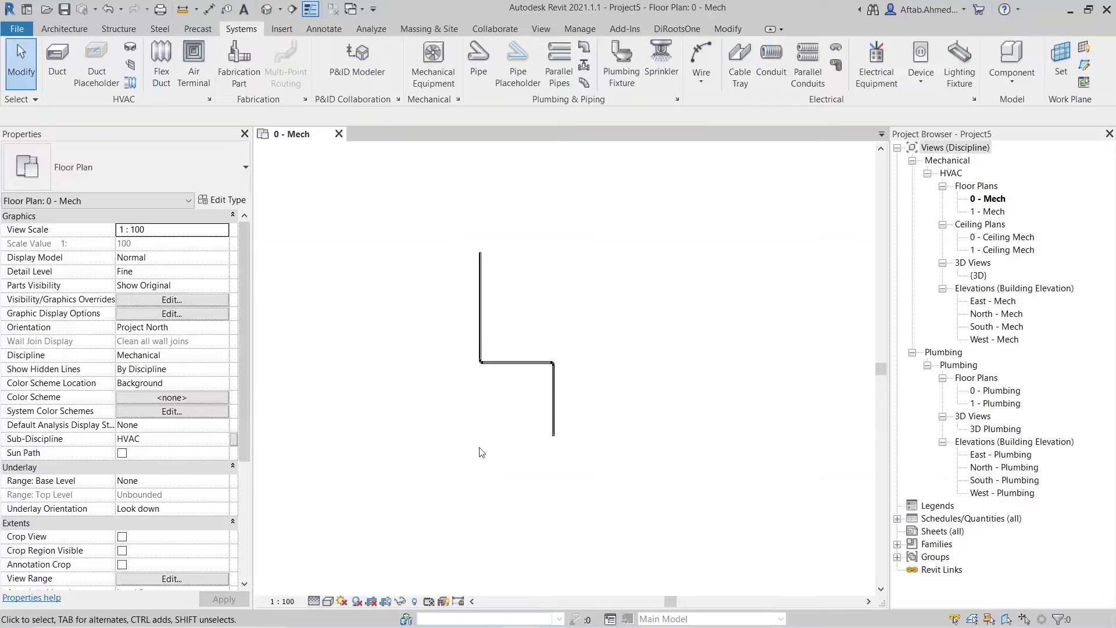
# Step: Isolate the whole pipe run in a 3D view with a section box and set that view's detail level to Fine
pyautogui.moveTo(558, 264); pyautogui.dragTo(453, 372)
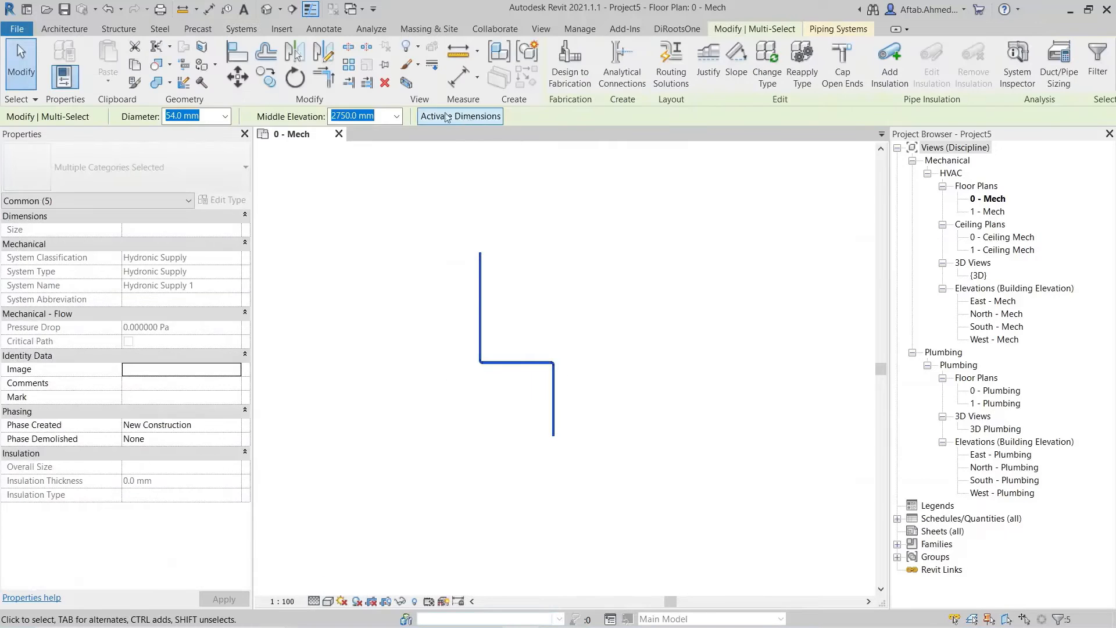
pyautogui.click(266, 9)
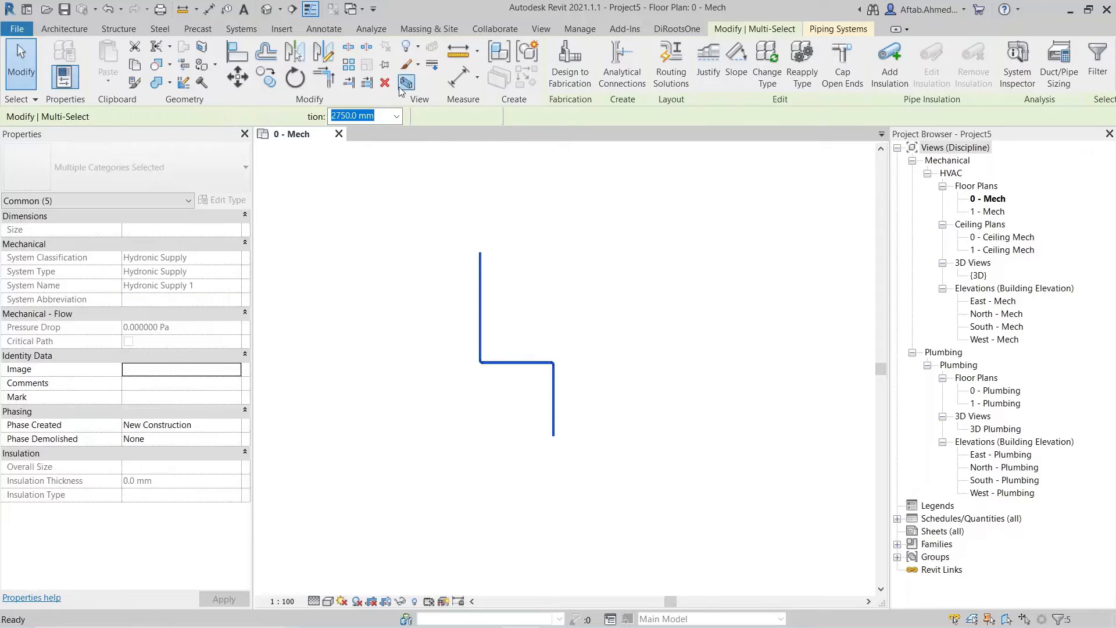
pyautogui.click(314, 601)
pyautogui.click(333, 587)
pyautogui.press('Escape')
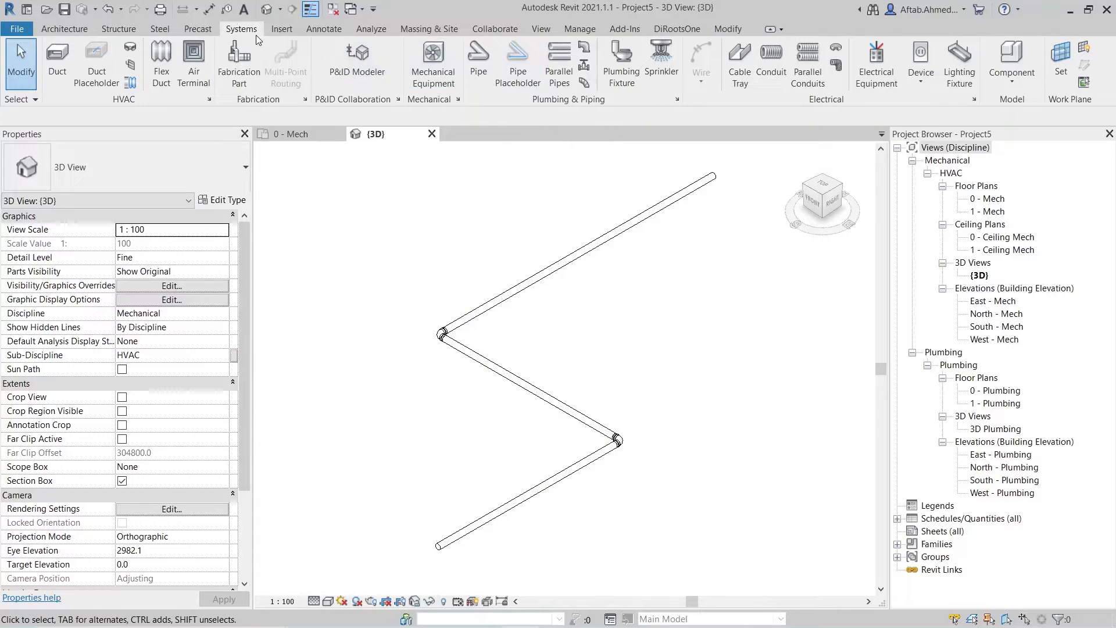
# Step: Create a parallel copy of the entire pipe run with horizontal number 2, vertical number 1 and a horizontal offset of 300
pyautogui.click(560, 75)
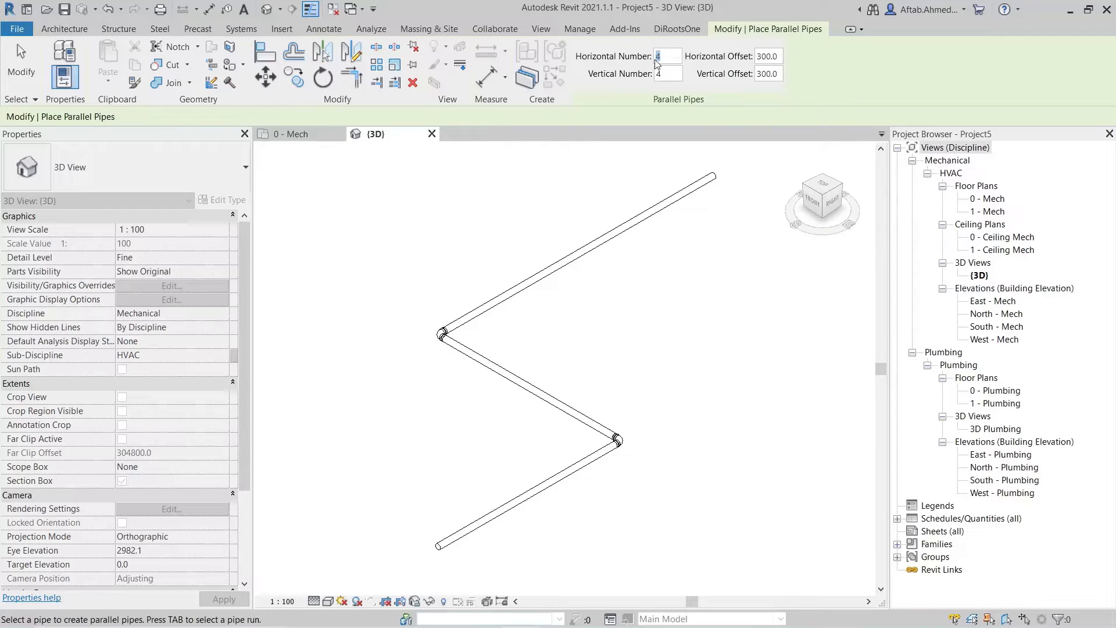
pyautogui.write('2')
pyautogui.write('1')
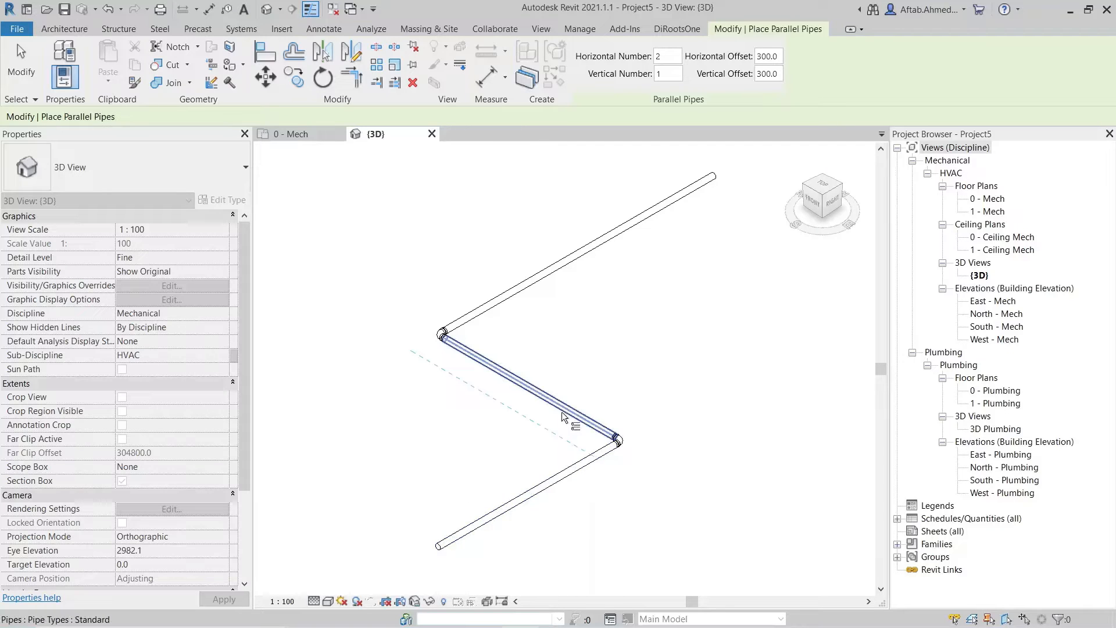
pyautogui.press('Tab')
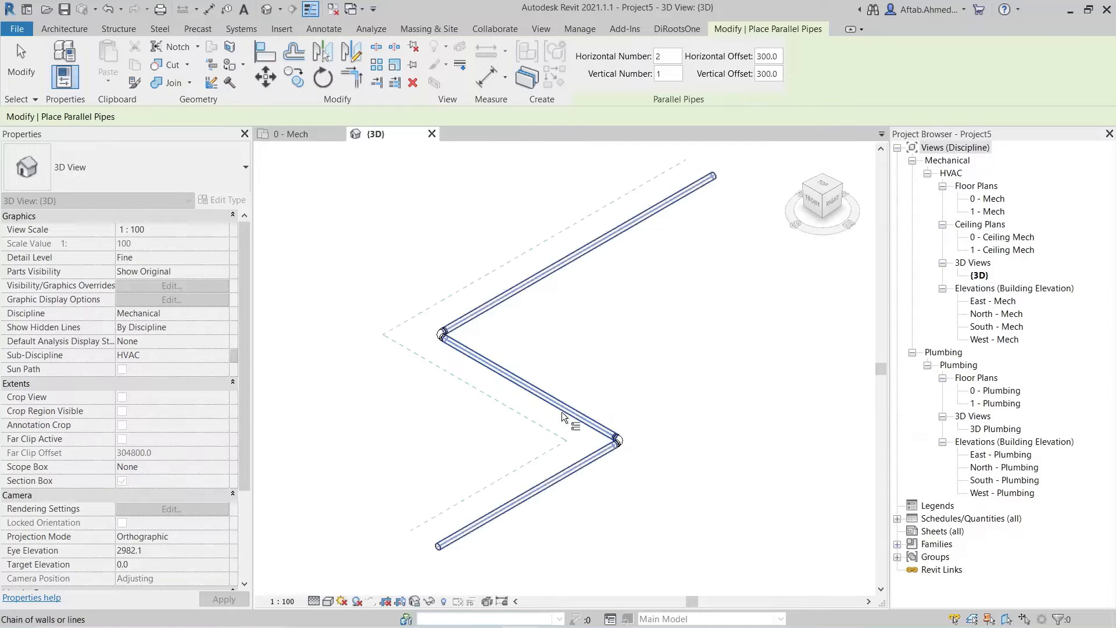
pyautogui.press('Tab')
pyautogui.press('Tab')
pyautogui.press('Tab')
pyautogui.click(539, 387)
pyautogui.press('Escape')
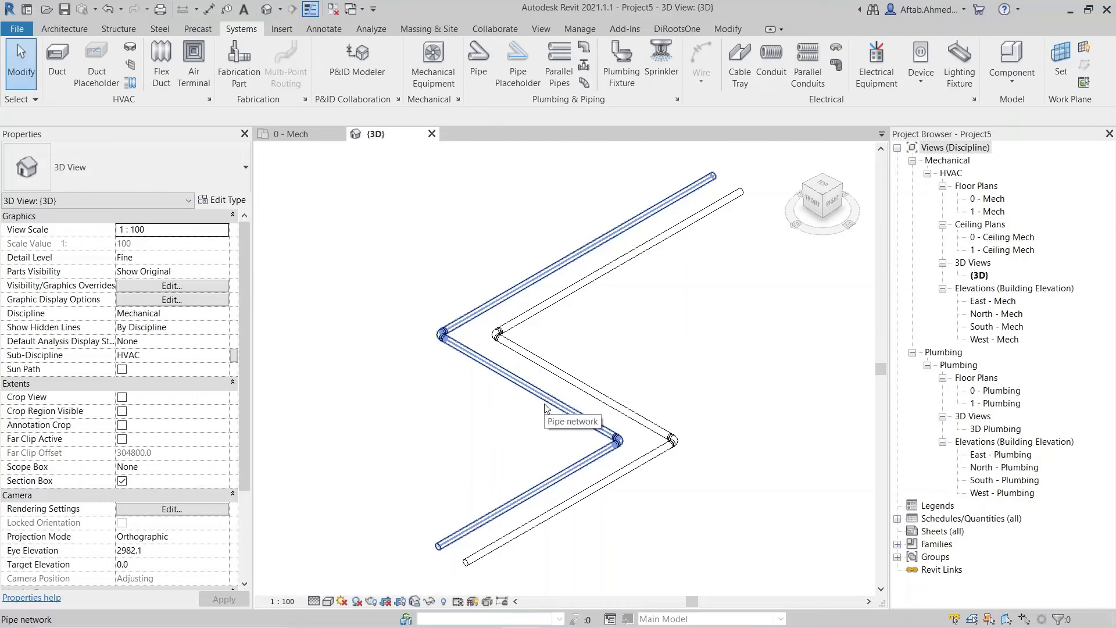
# Step: Inspect the elbow fitting at the corner of the new parallel run
pyautogui.scroll(5, 679, 445)
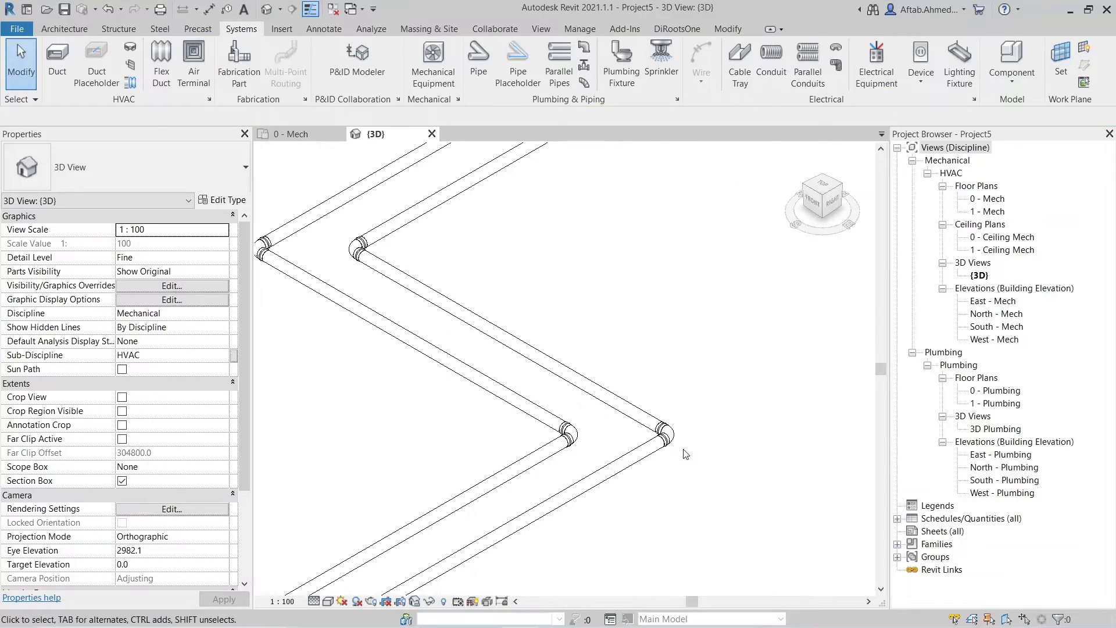
pyautogui.click(678, 451)
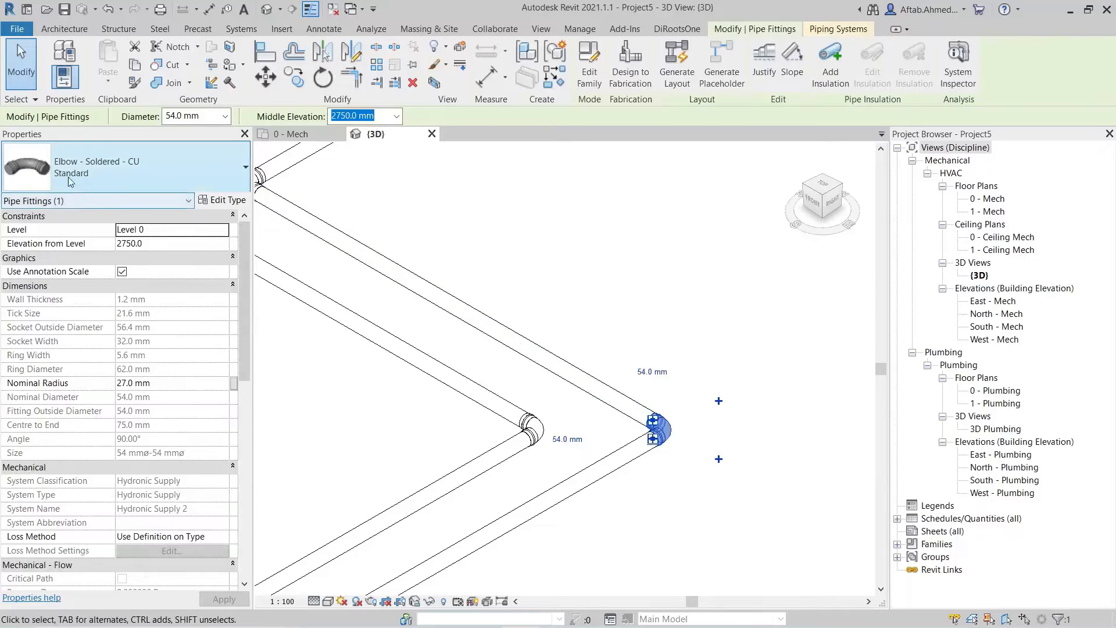
pyautogui.click(519, 296)
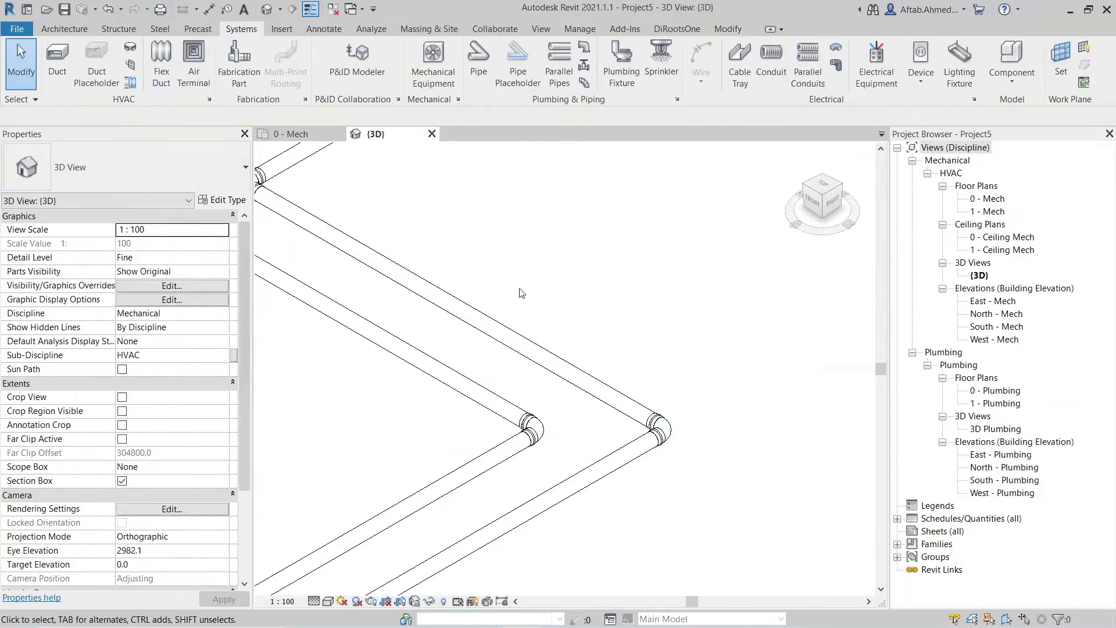
pyautogui.scroll(-2, 520, 307)
pyautogui.scroll(-3, 520, 307)
pyautogui.moveTo(512, 314); pyautogui.dragTo(560, 387, button='middle')
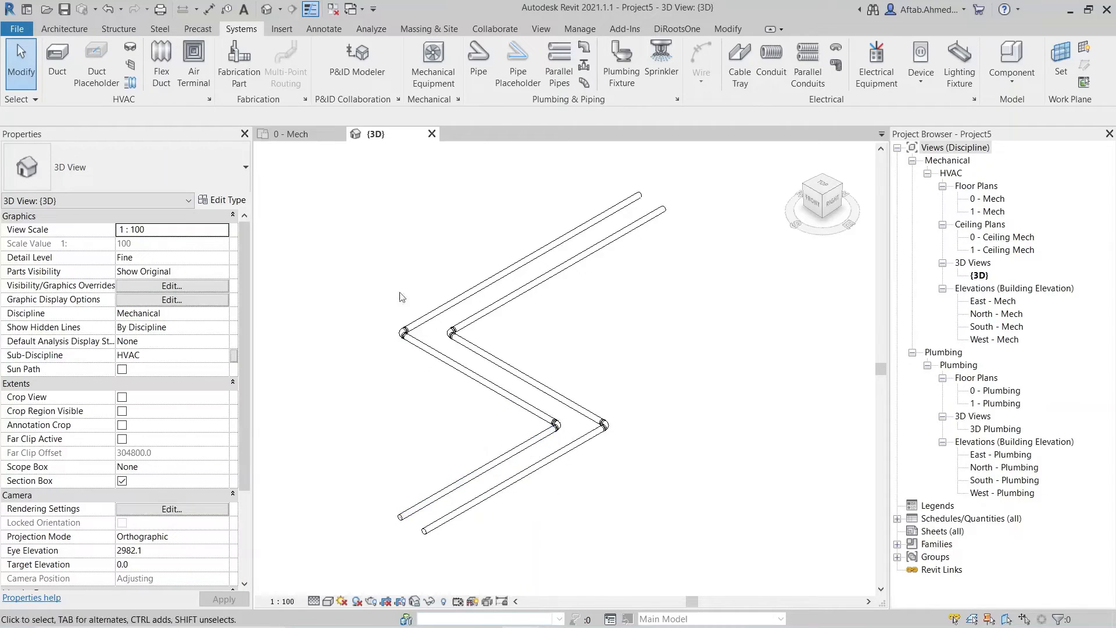
# Step: In the 0 - Mech plan, draw a similar pipe as a branch meeting the middle segment of the original run
pyautogui.click(316, 140)
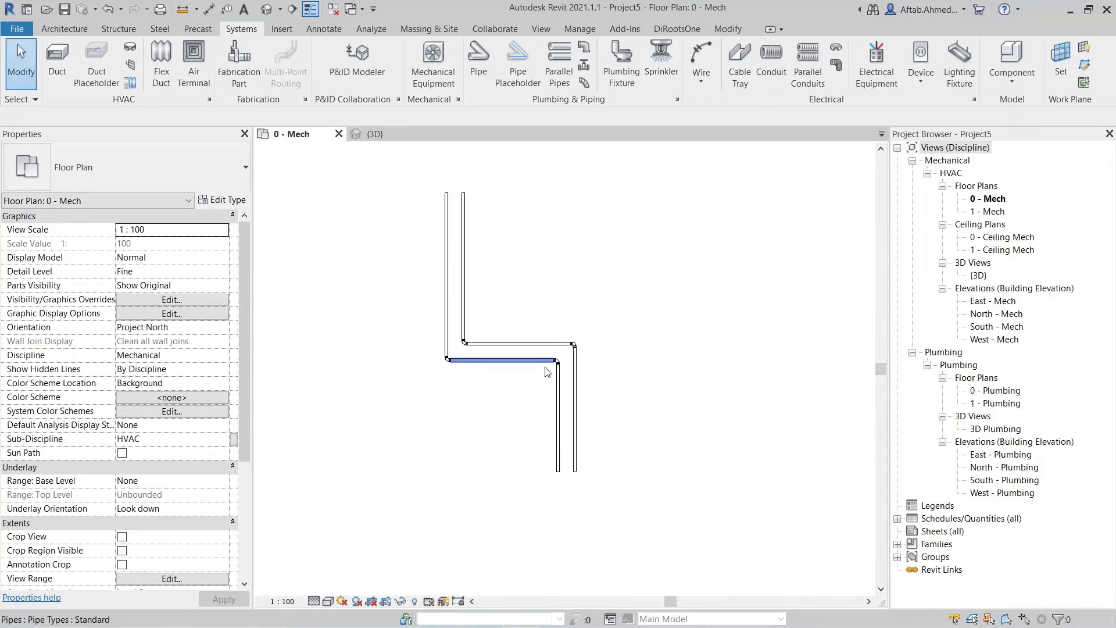
pyautogui.click(560, 428)
pyautogui.press('c')
pyautogui.press('s')
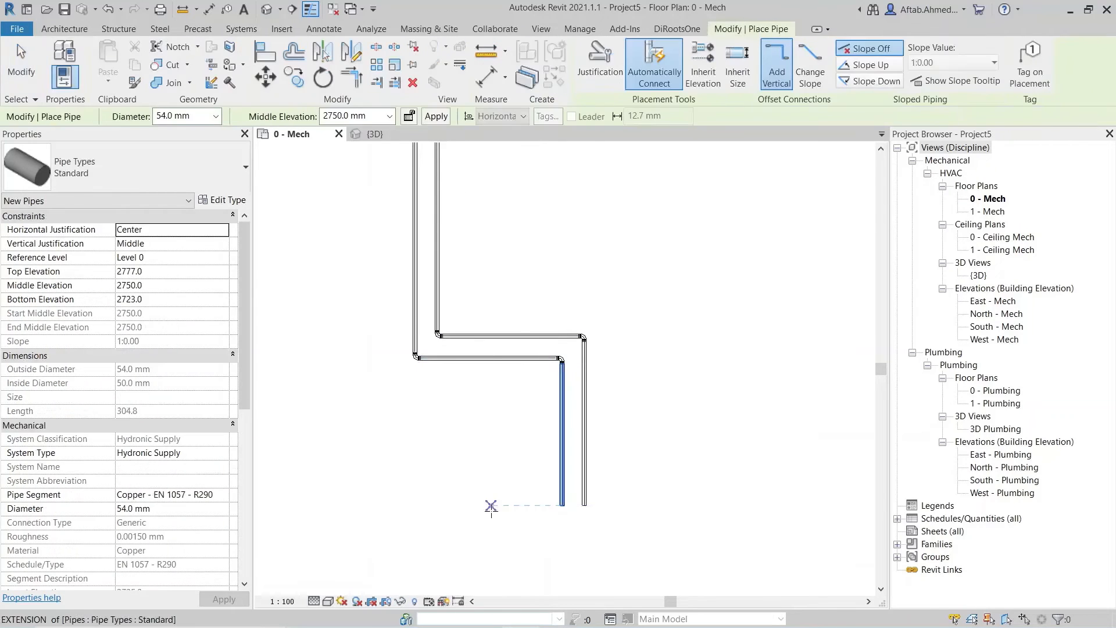
pyautogui.click(491, 504)
pyautogui.click(491, 358)
pyautogui.press('Escape')
pyautogui.press('Escape')
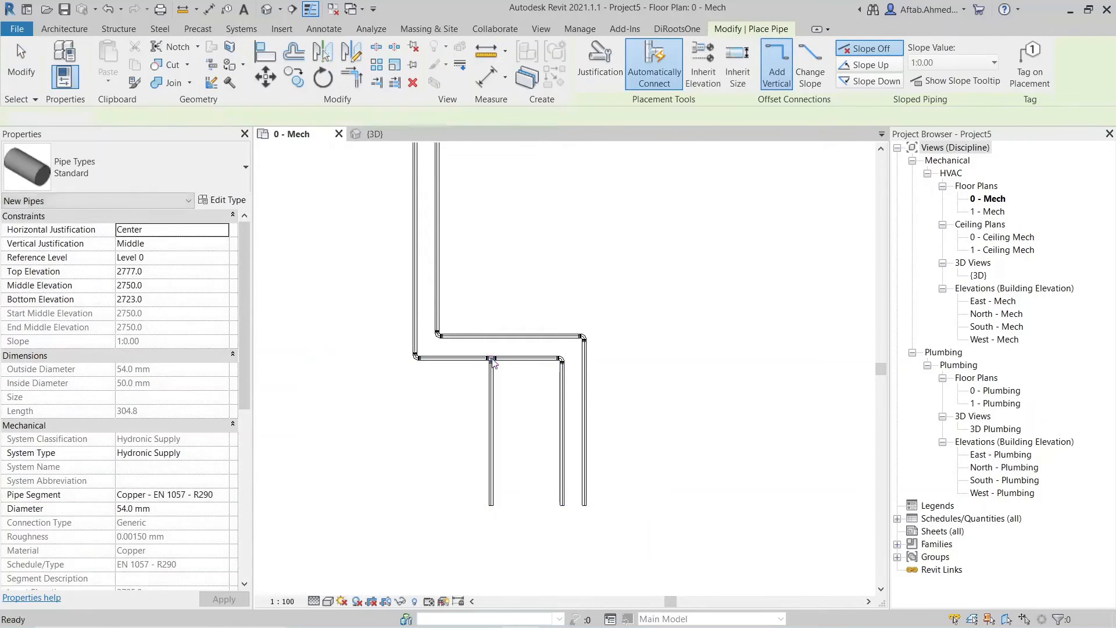
# Step: Inspect the tee fitting where the branch joins the original run
pyautogui.scroll(2, 491, 359)
pyautogui.scroll(2, 492, 359)
pyautogui.click(490, 358)
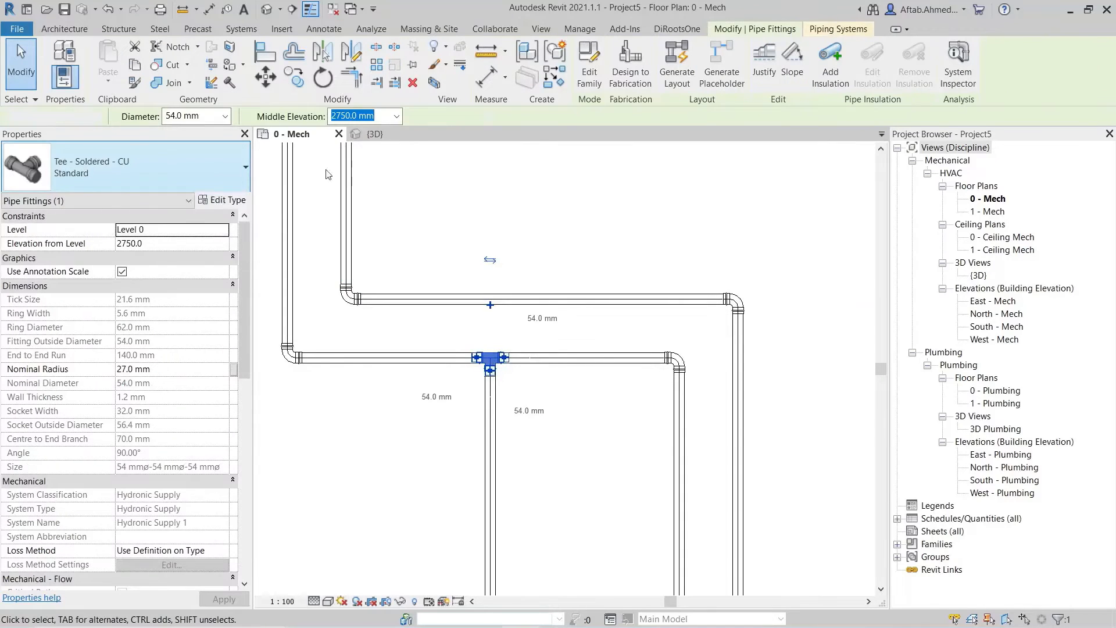
pyautogui.click(406, 157)
# Step: Try to pick the branched run for parallel pipes in the 3D view, and undo the branch and the existing parallel run
pyautogui.click(367, 133)
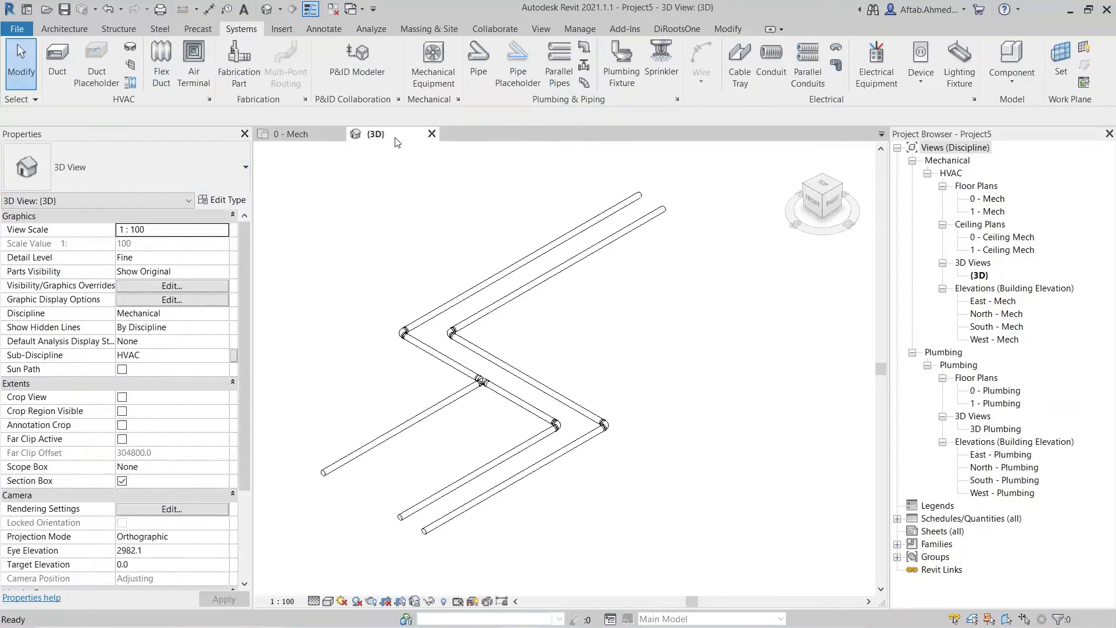
pyautogui.click(559, 64)
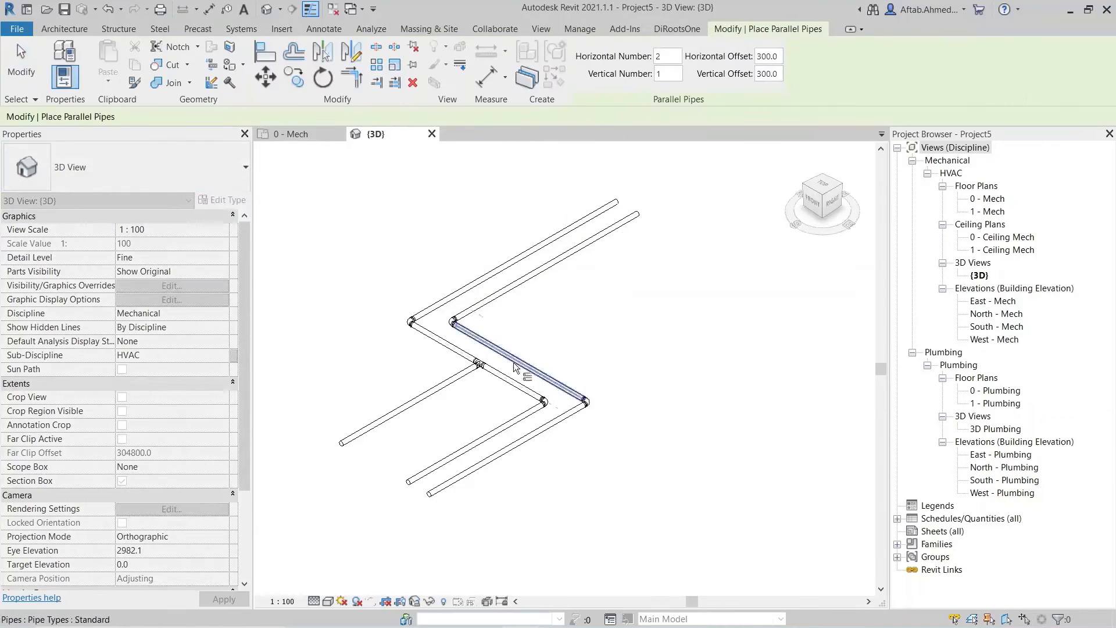
pyautogui.press('Tab')
pyautogui.press('Tab')
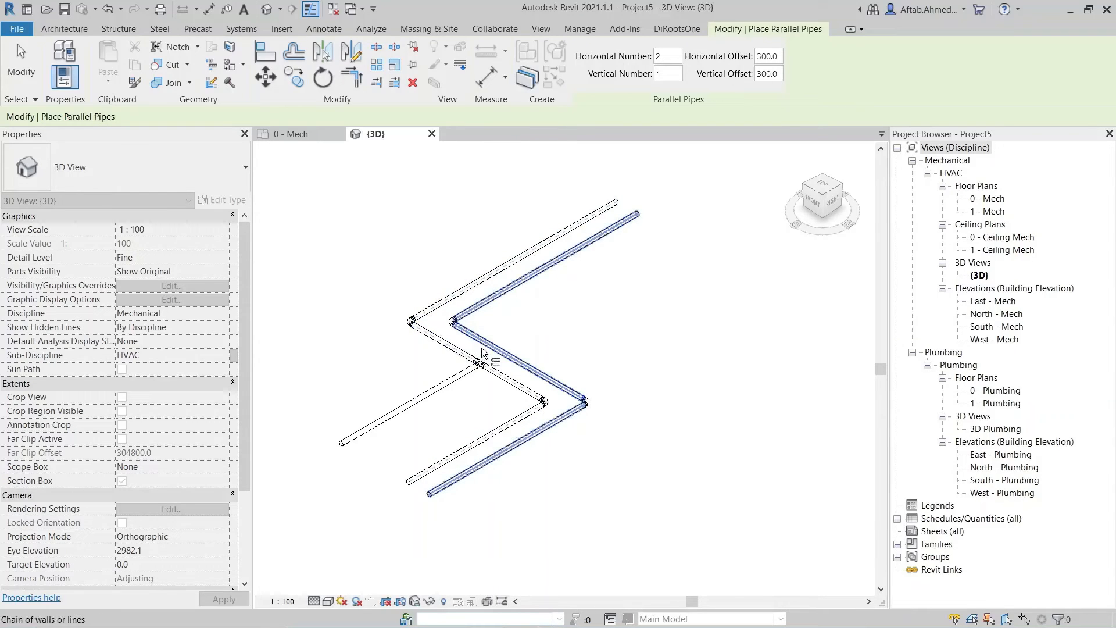
pyautogui.press('Tab')
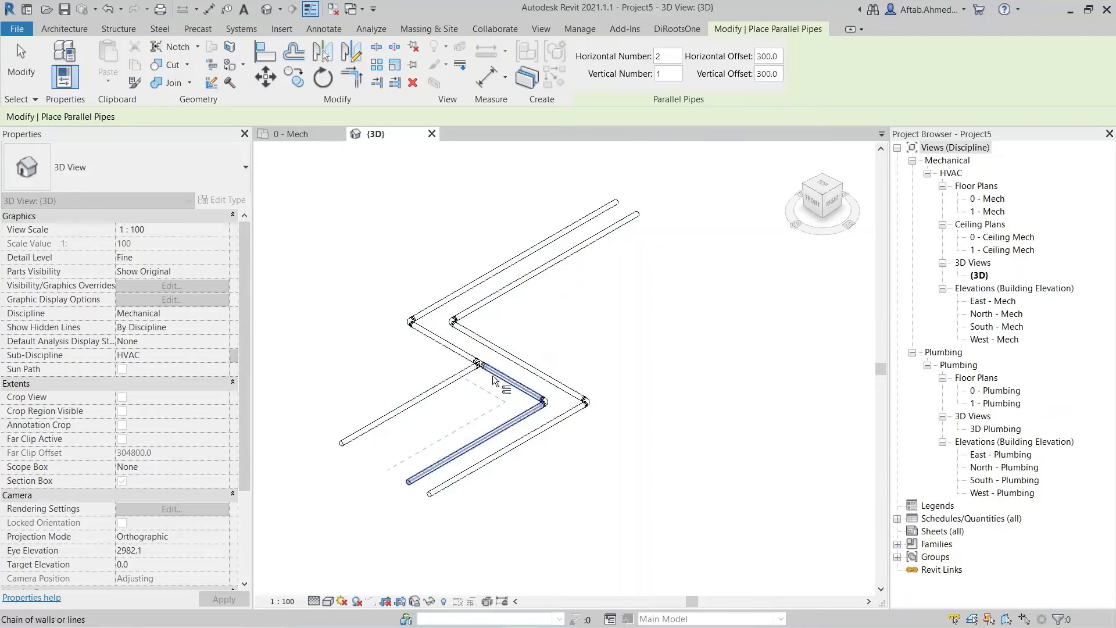
pyautogui.press('Tab')
pyautogui.press('Tab')
pyautogui.press('Escape')
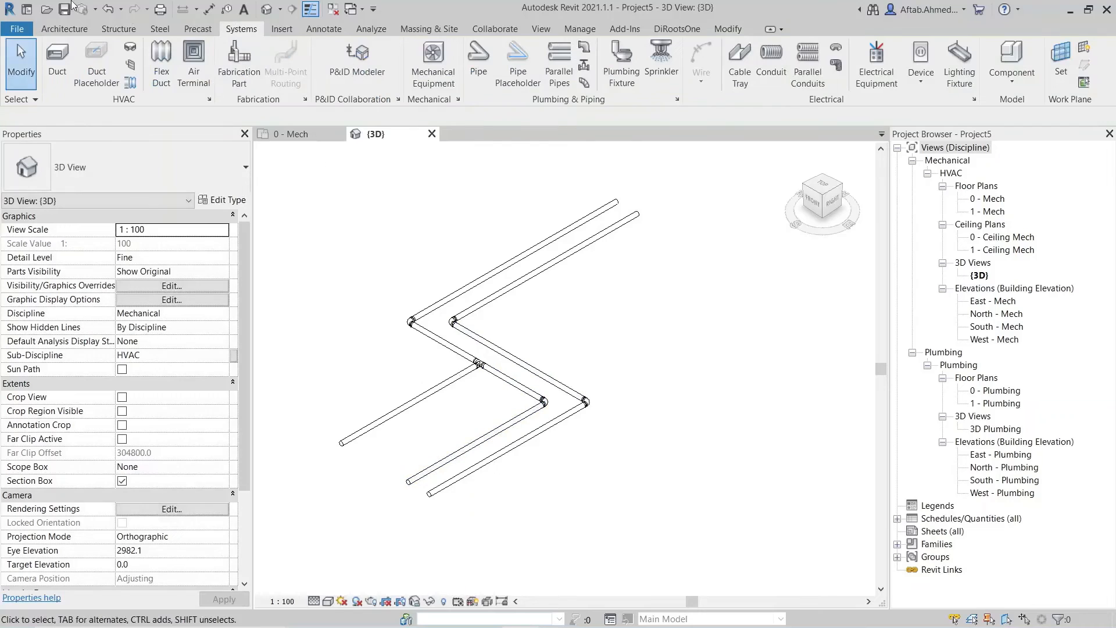
pyautogui.click(107, 10)
pyautogui.click(107, 9)
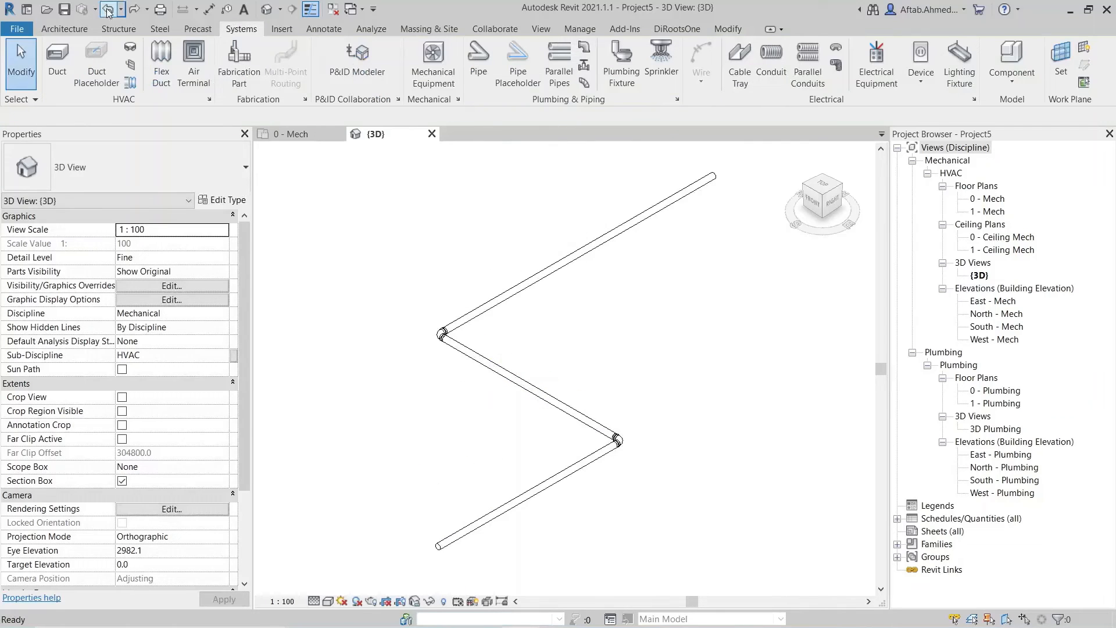
# Step: Create a parallel copy of the entire run with horizontal number 1, vertical number 2 and a vertical offset of 300, and undo it
pyautogui.click(559, 64)
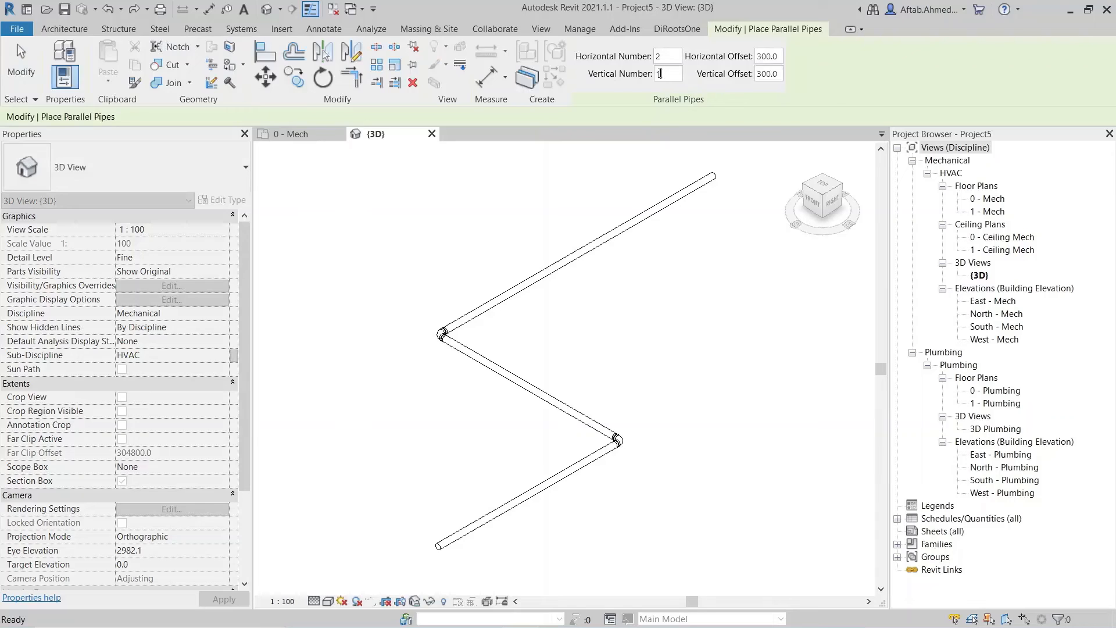
pyautogui.doubleClick(658, 73)
pyautogui.moveTo(664, 59); pyautogui.dragTo(657, 62)
pyautogui.write('1')
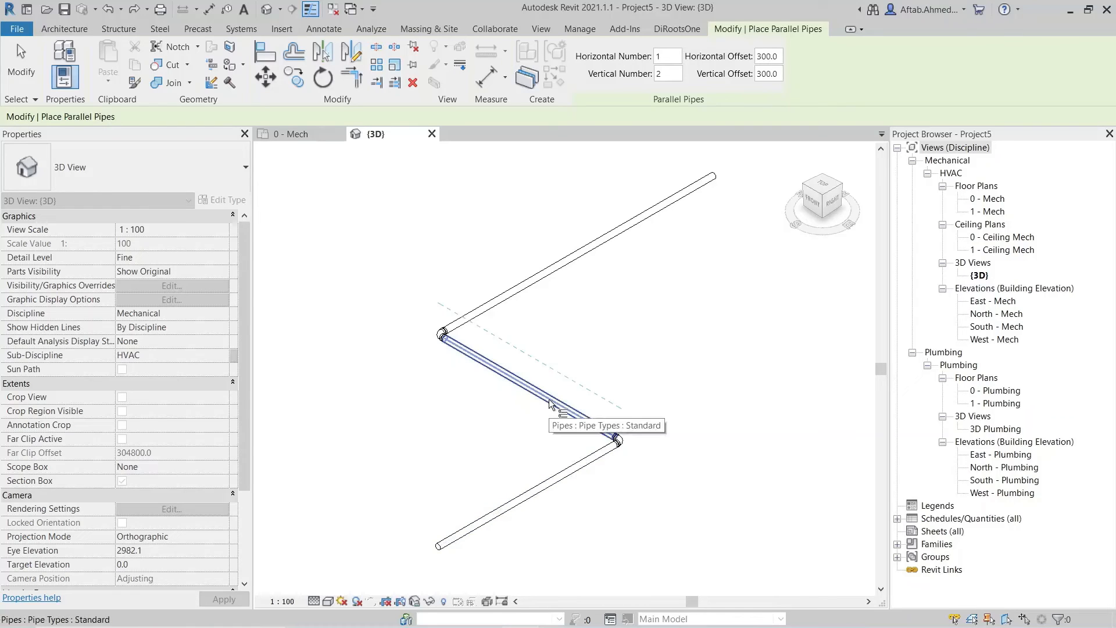
pyautogui.press('Tab')
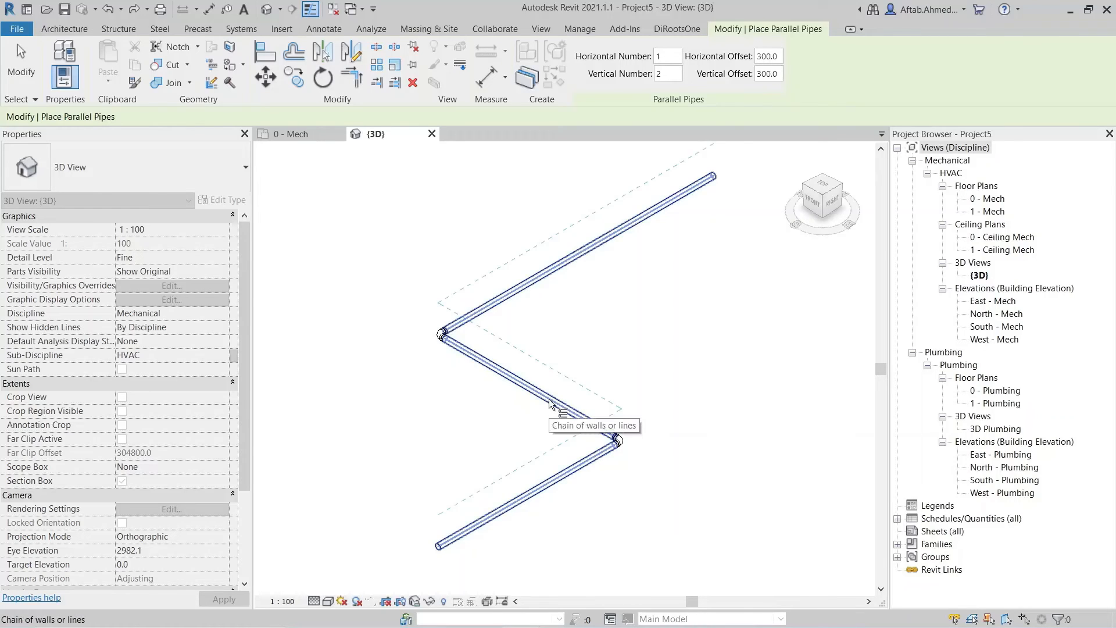
pyautogui.click(549, 399)
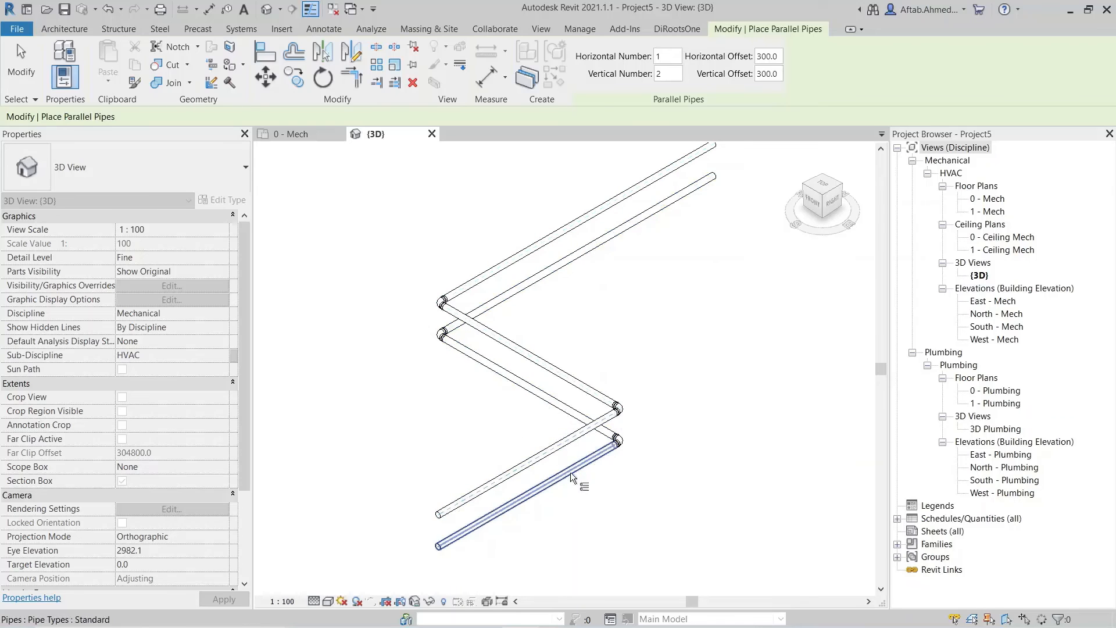
pyautogui.press('Escape')
pyautogui.hotkey('ctrl', 'z')
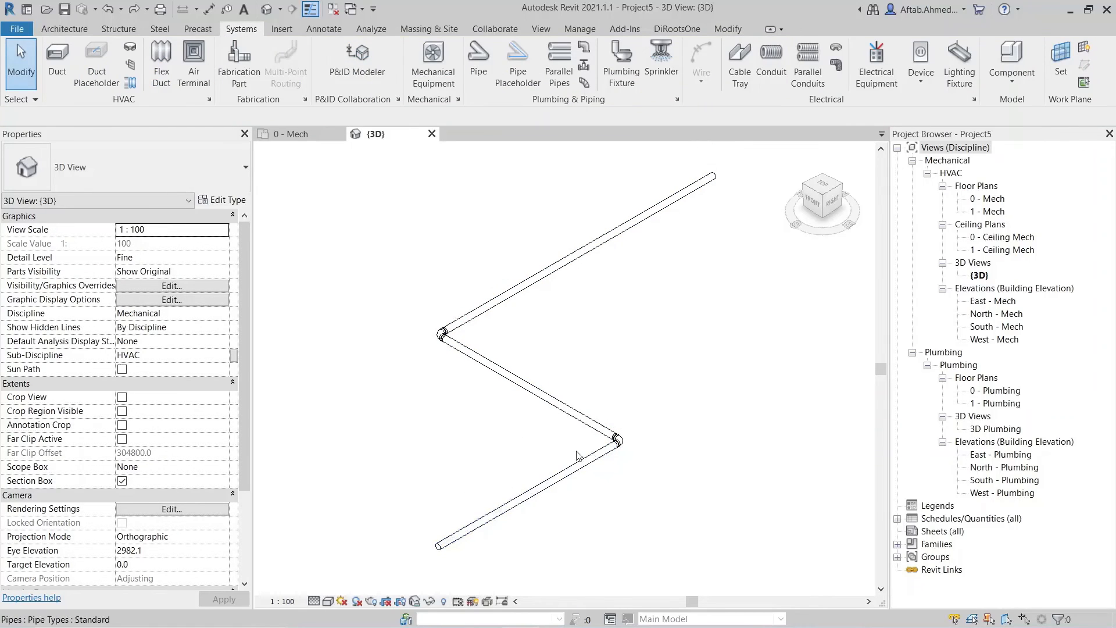
# Step: Create parallel pipes from the entire run with horizontal and vertical numbers of 4 and offsets of 300, and turn off the view's section box
pyautogui.click(559, 66)
pyautogui.doubleClick(659, 55)
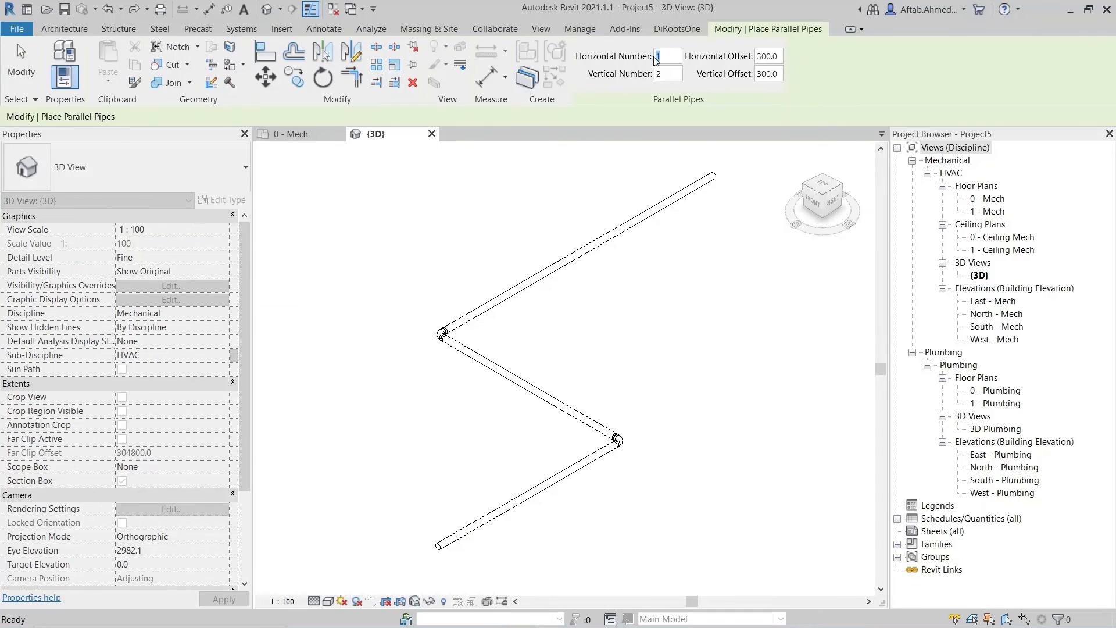
pyautogui.write('4')
pyautogui.doubleClick(654, 74)
pyautogui.write('4')
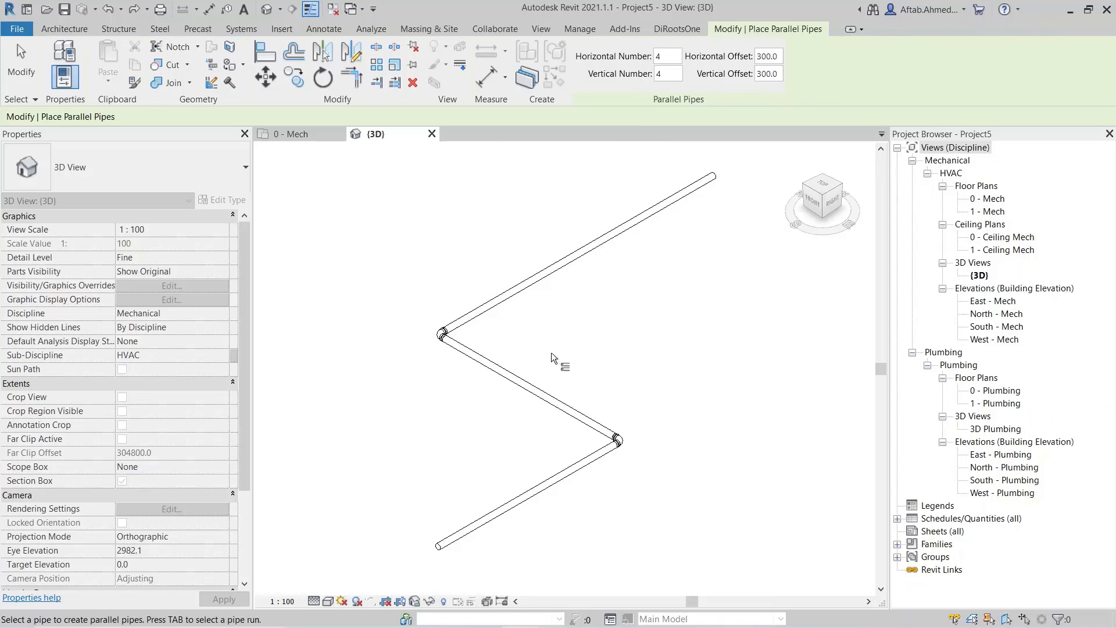
pyautogui.press('Tab')
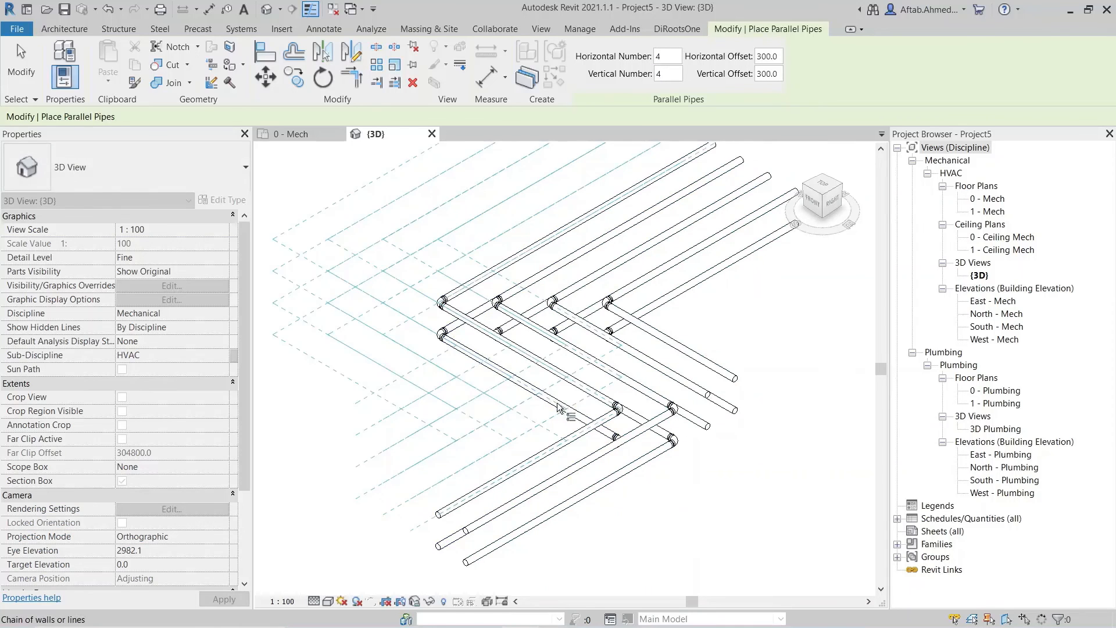
pyautogui.click(555, 403)
pyautogui.click(122, 481)
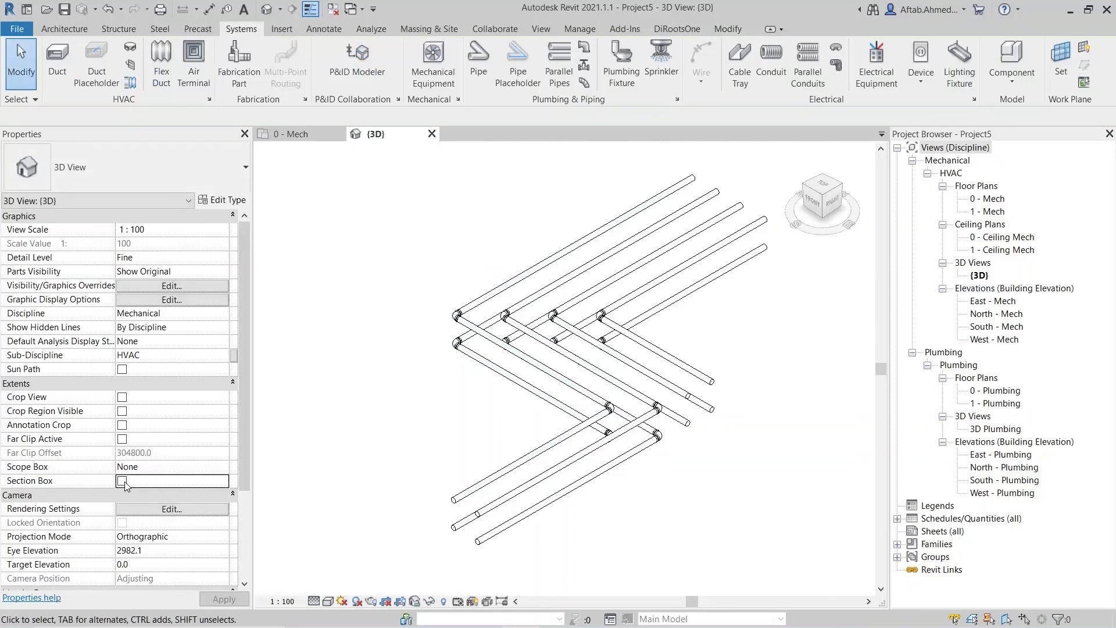
pyautogui.scroll(-2, 594, 517)
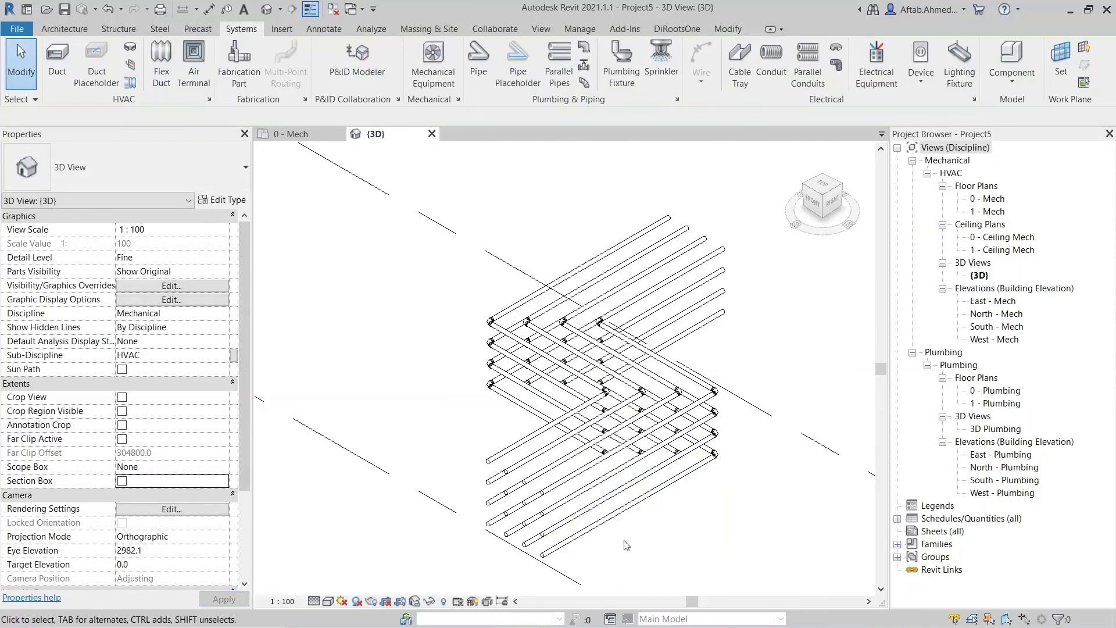